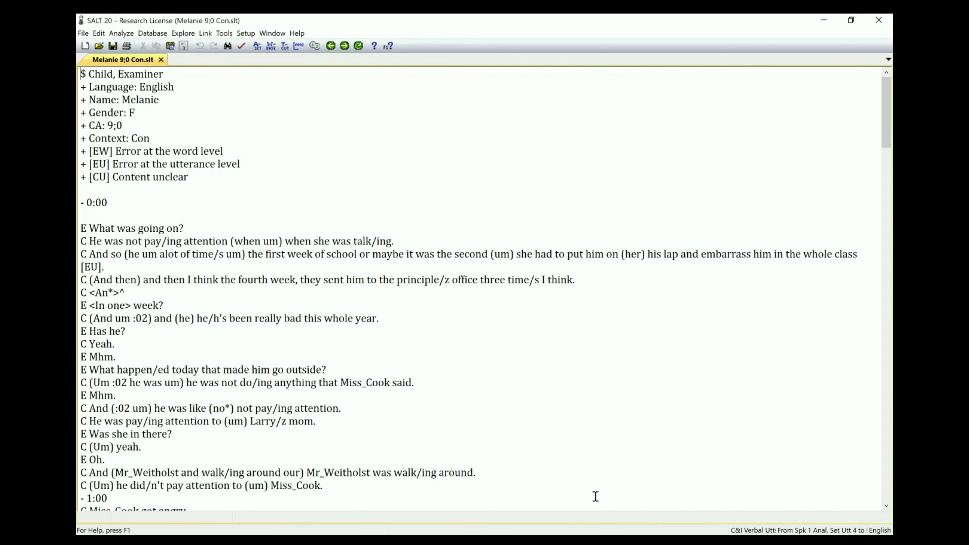
# - Reset the transcript cut and define it from utterance 10 to utterance 59 of the first speaker's analysis set
pyautogui.click(285, 50)
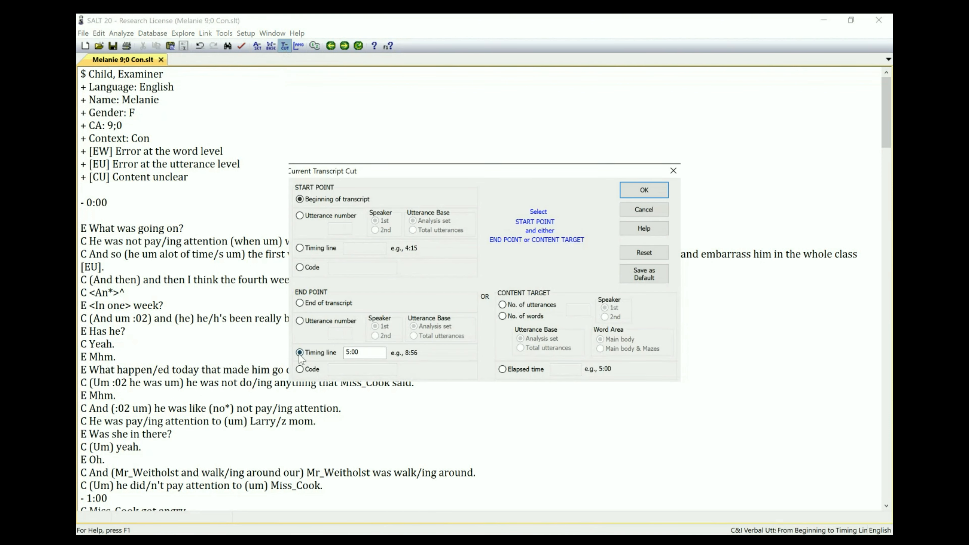
pyautogui.click(299, 368)
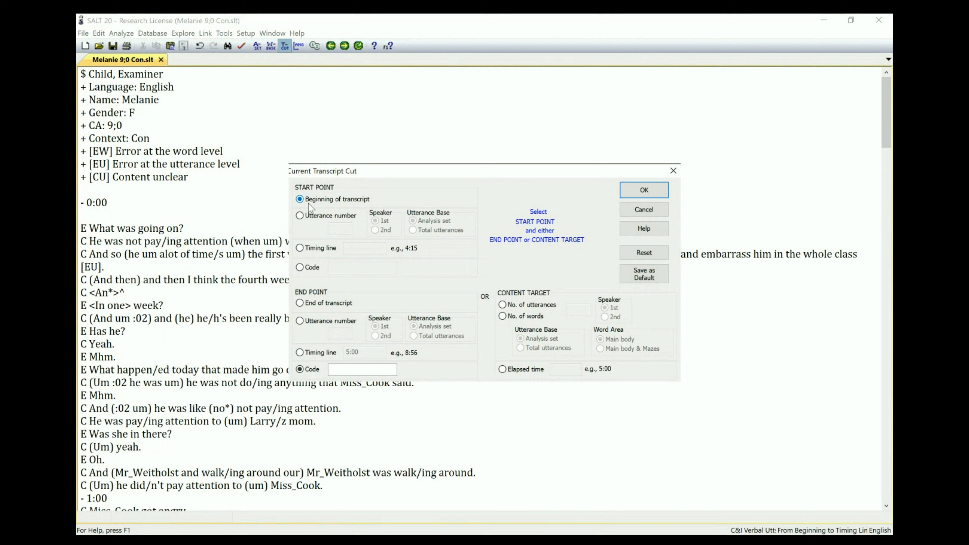
pyautogui.click(649, 247)
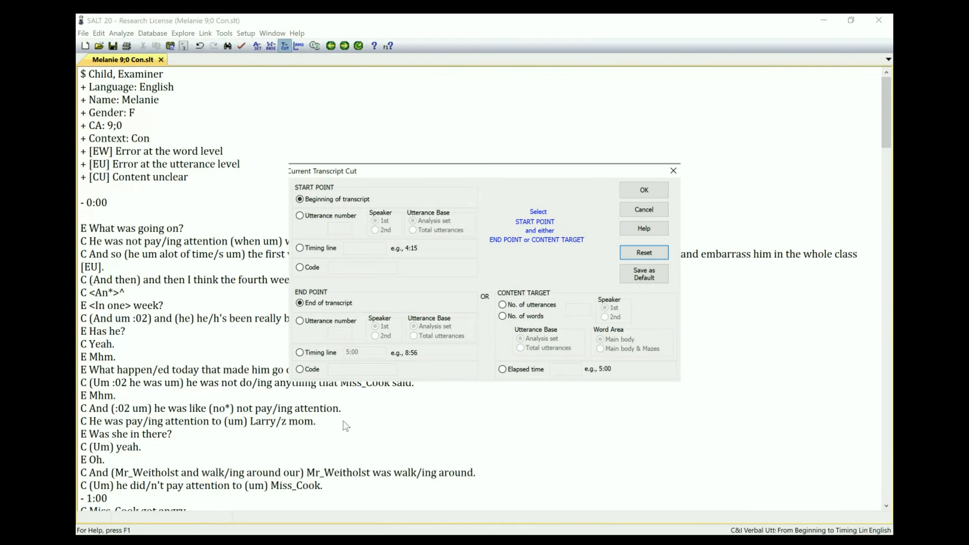
pyautogui.click(300, 215)
pyautogui.click(338, 230)
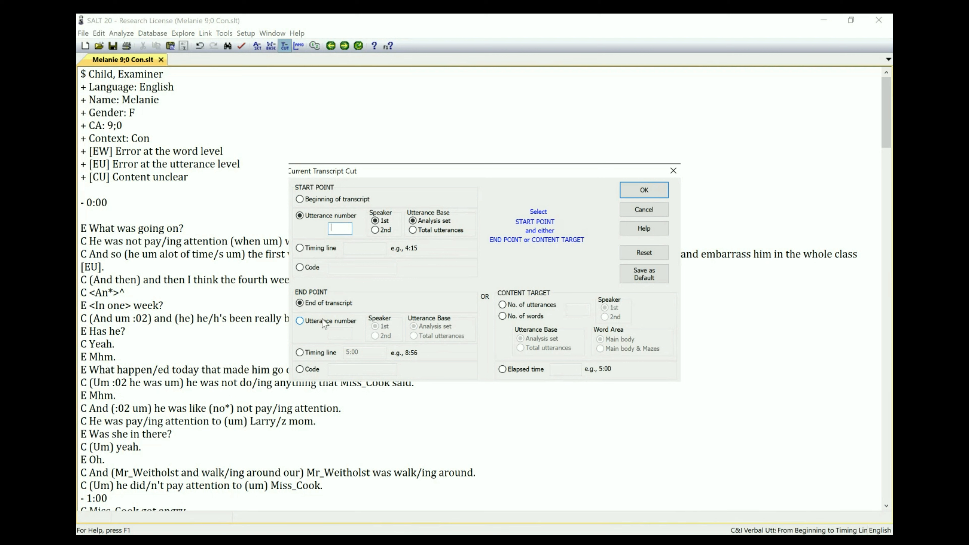
pyautogui.write('10')
pyautogui.click(300, 320)
pyautogui.click(341, 335)
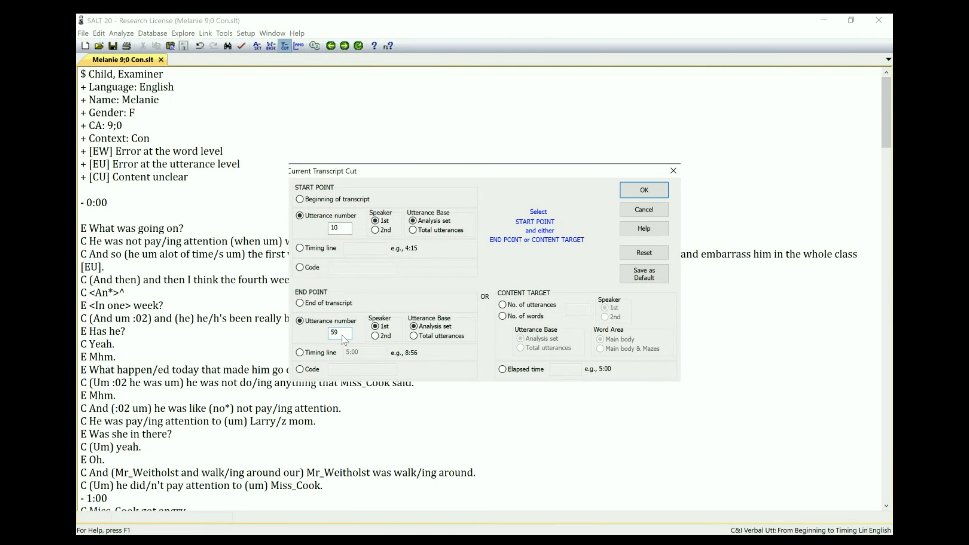
pyautogui.write('59')
pyautogui.click(644, 189)
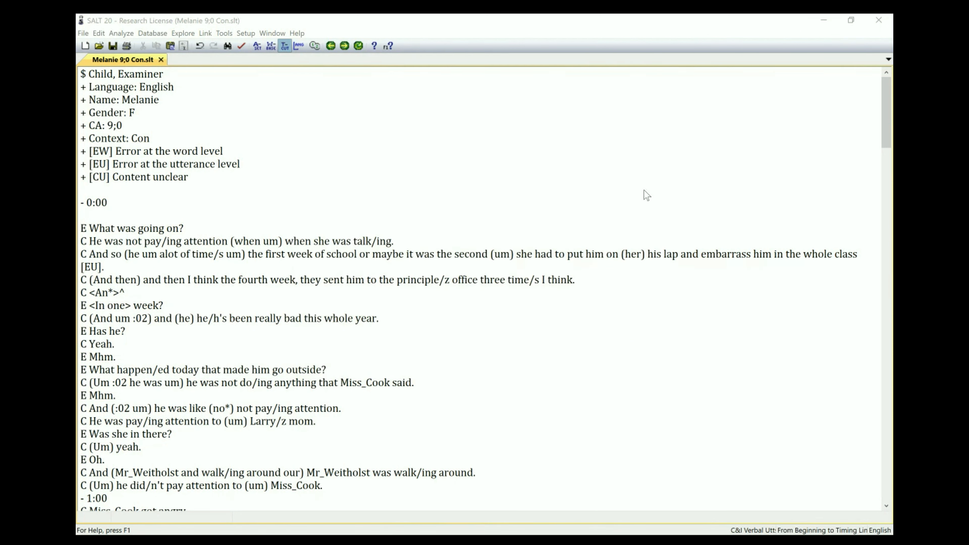
# - Generate and review the Standard Measures Report for the cut covering utterances 10 to 59, and close the report
pyautogui.click(126, 34)
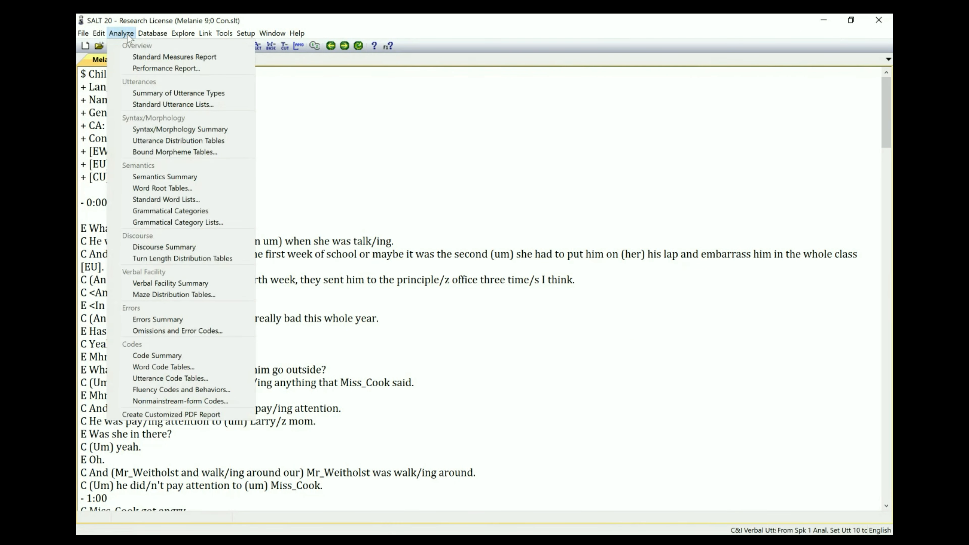
pyautogui.click(137, 59)
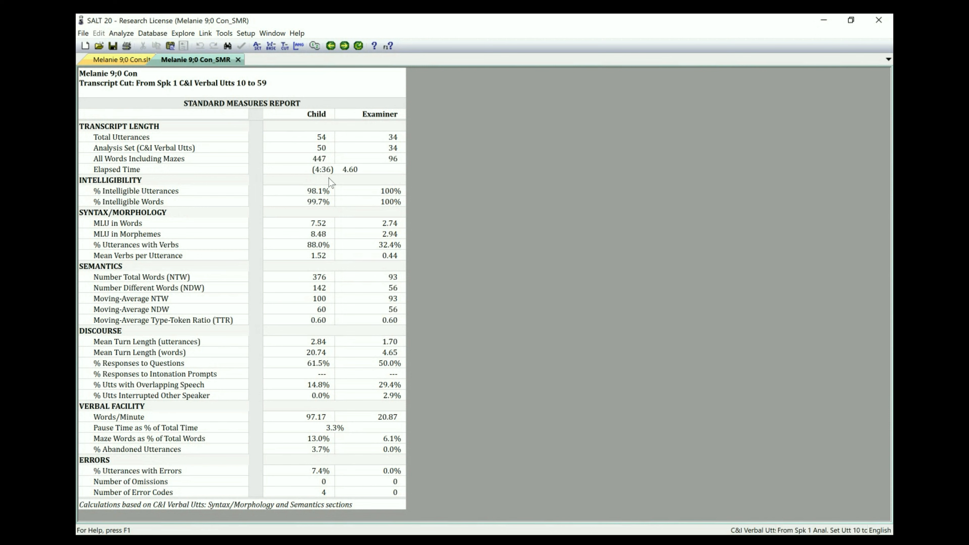
pyautogui.click(238, 60)
# - Change the transcript cut to start at the beginning of the transcript and end at timing line 5:00
pyautogui.click(285, 45)
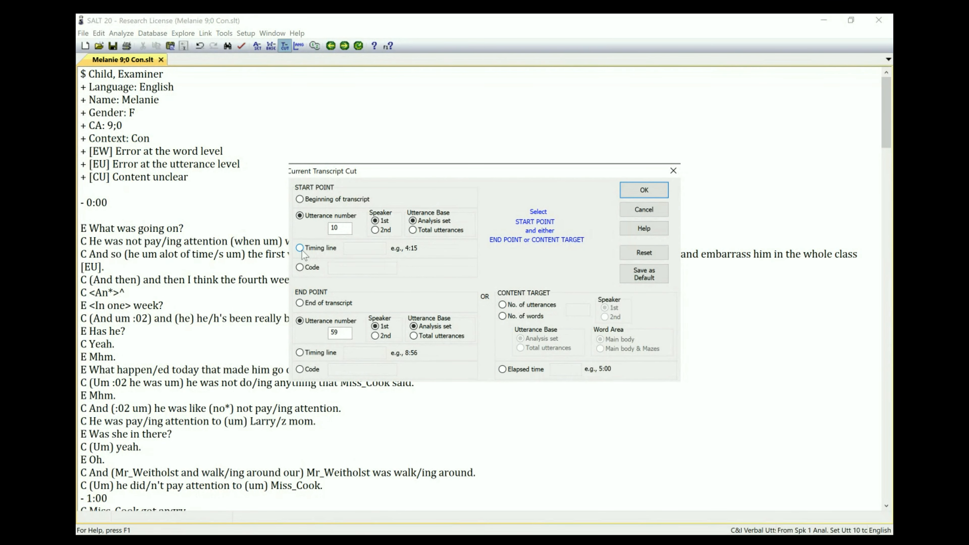
pyautogui.click(299, 199)
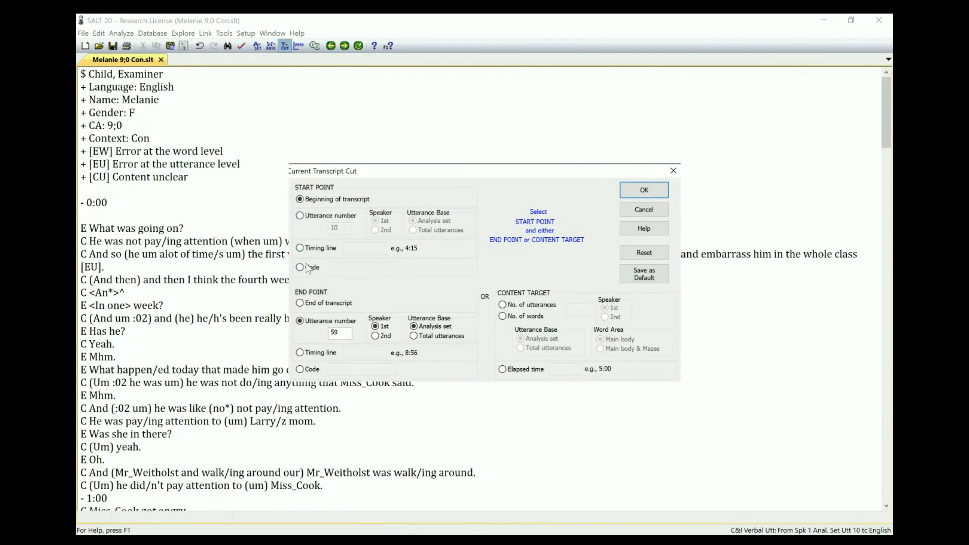
pyautogui.click(302, 351)
pyautogui.click(351, 352)
pyautogui.write('5:00')
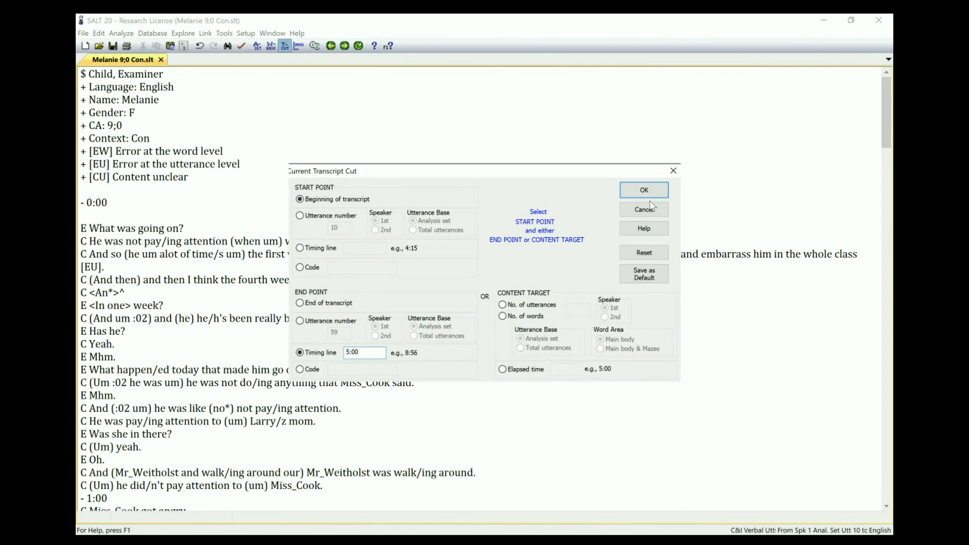
pyautogui.click(645, 188)
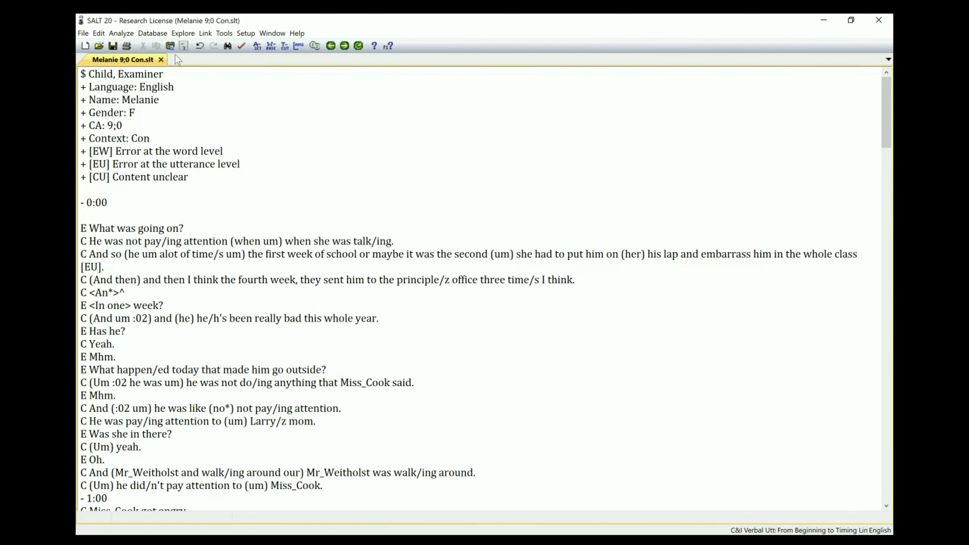
# - Generate and review the Standard Measures Report for the cut ending at timing line 5:00, and close the report
pyautogui.click(128, 35)
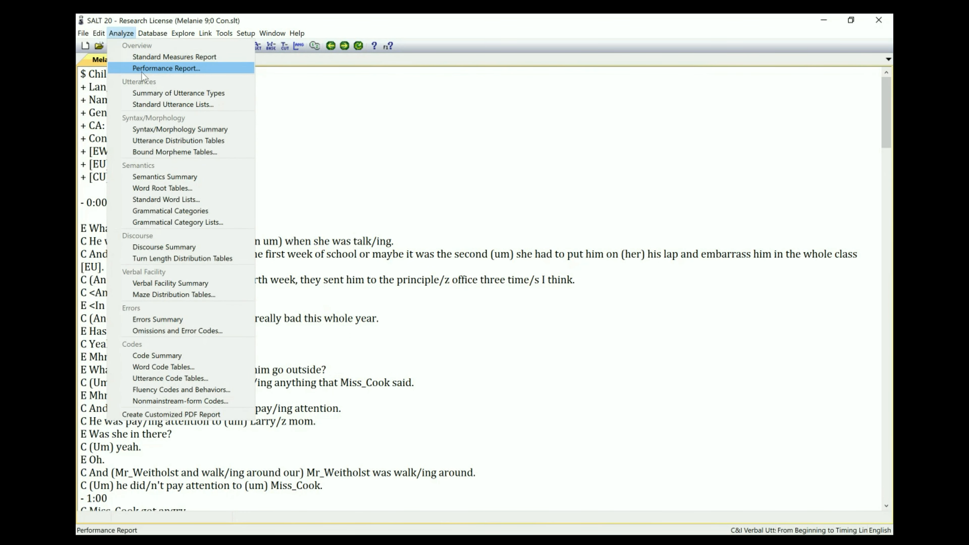
pyautogui.click(144, 56)
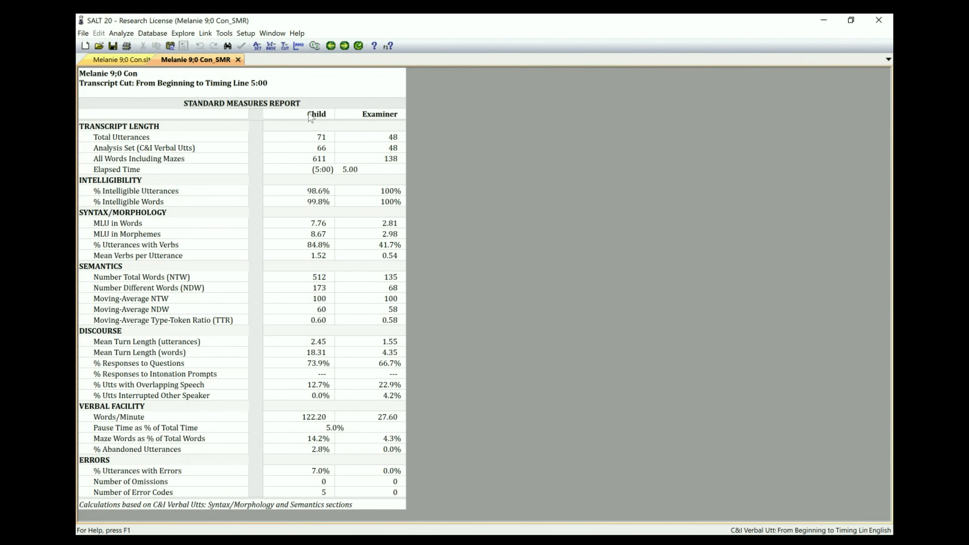
pyautogui.click(238, 60)
# - Set the transcript cut to start at the code [begin] and end at the code [end]
pyautogui.click(284, 46)
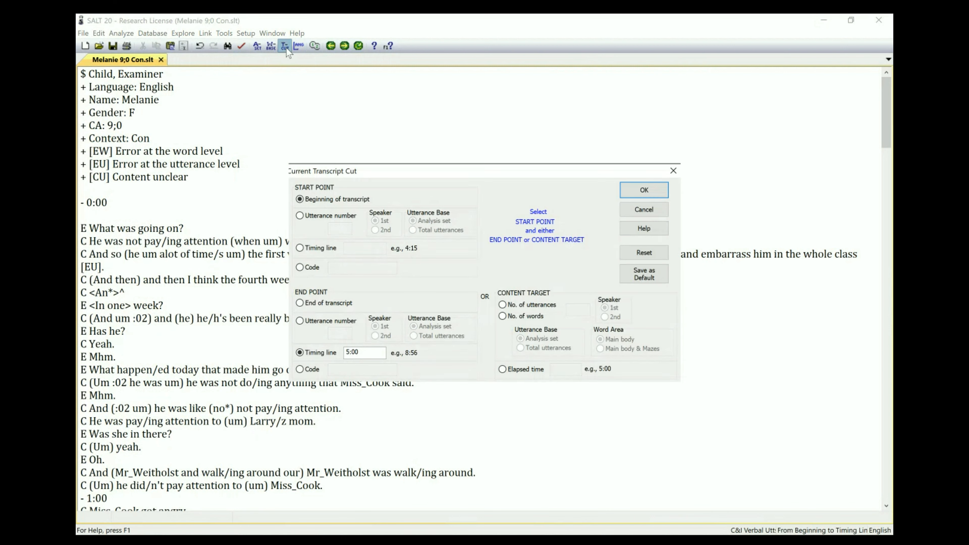
pyautogui.click(300, 267)
pyautogui.click(342, 264)
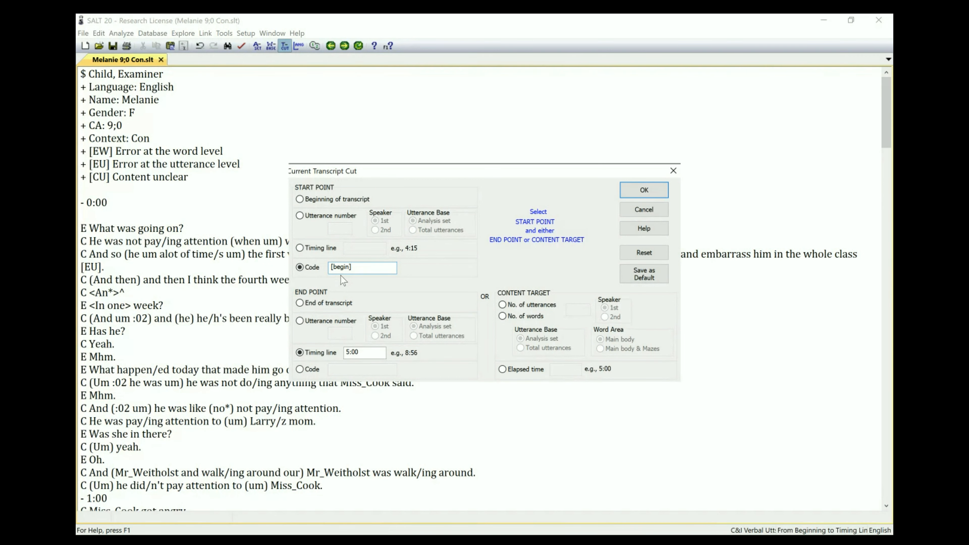
pyautogui.click(301, 369)
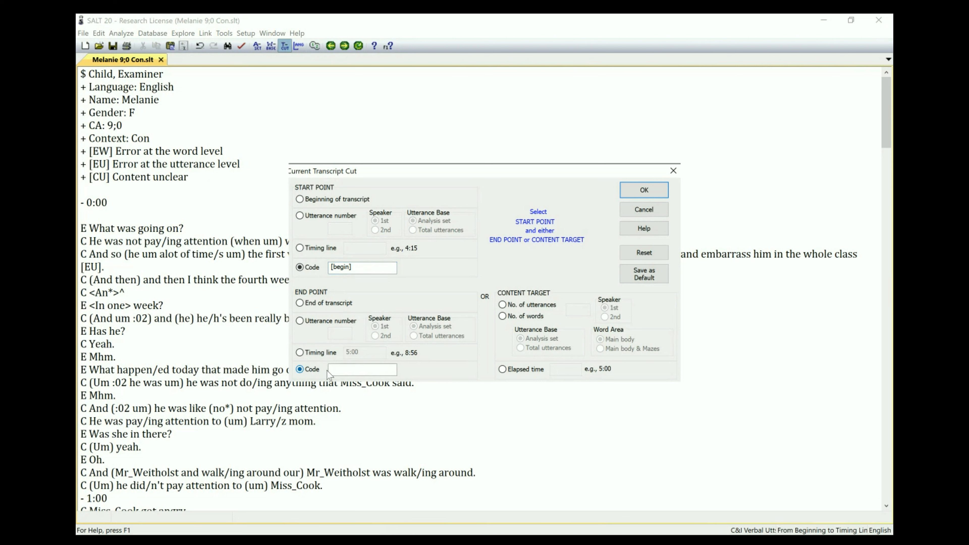
pyautogui.click(341, 370)
pyautogui.write('[end]')
pyautogui.click(634, 189)
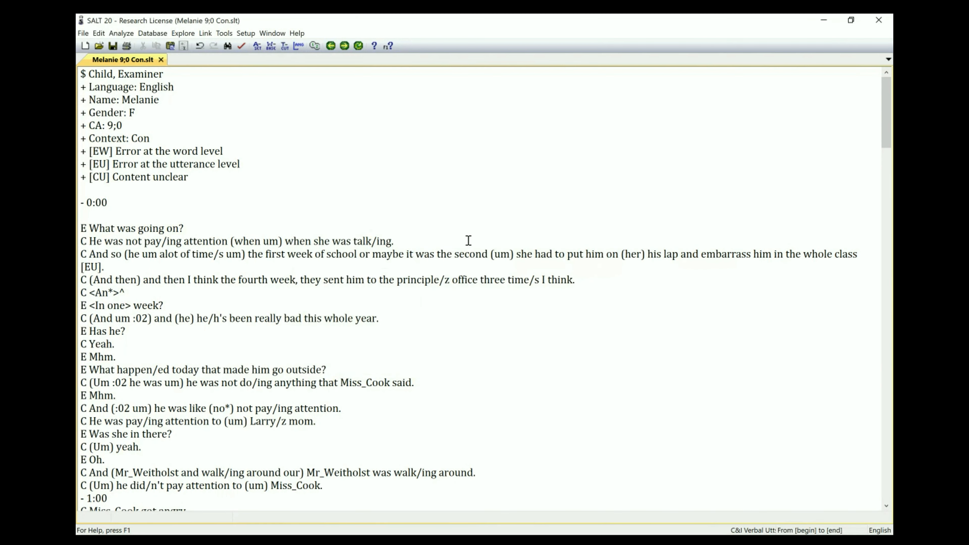
# - Insert the comment line "= [begin]" below the examiner's "Oh." utterance, shortly before the 1:00 timing line
pyautogui.scroll(-2, 167, 351)
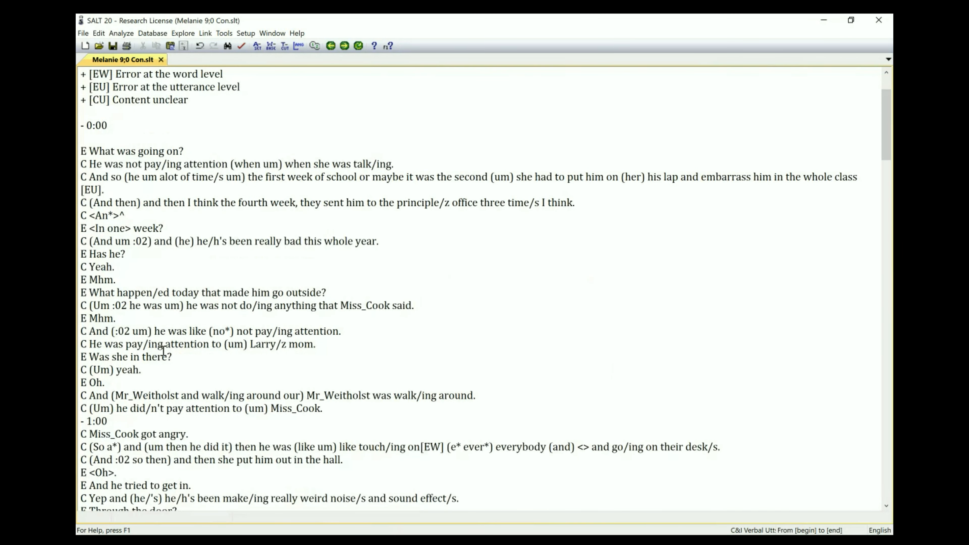
pyautogui.scroll(-1, 157, 346)
pyautogui.click(122, 344)
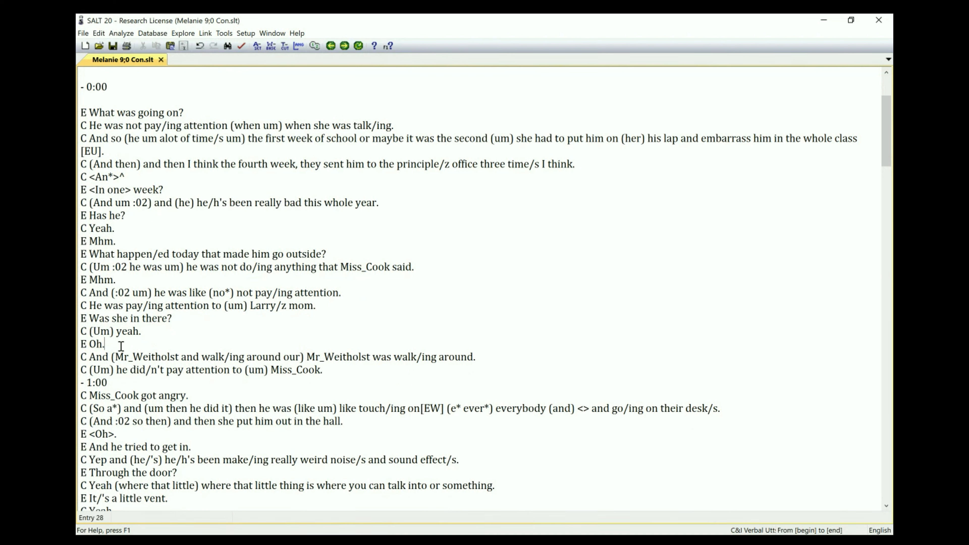
pyautogui.press('Return')
pyautogui.write('=e')
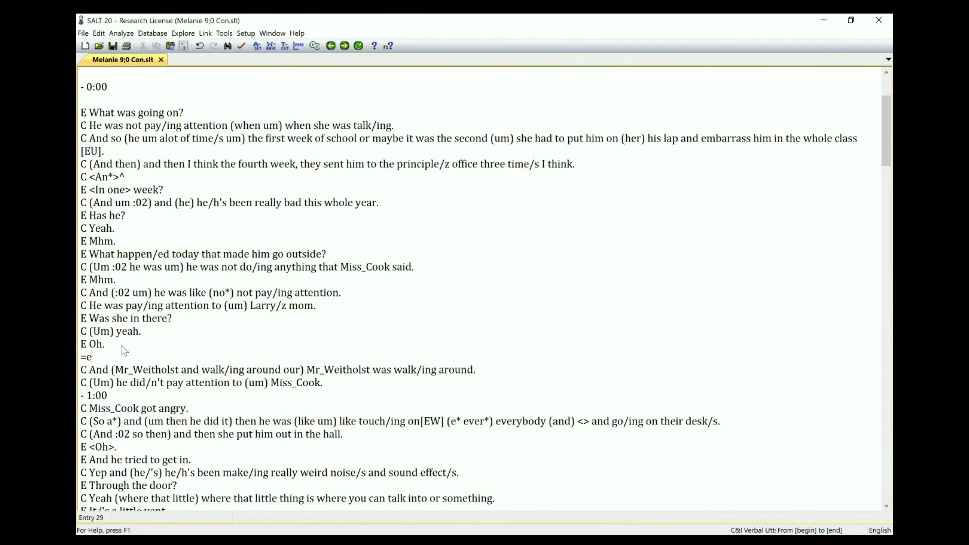
pyautogui.press('BackSpace')
pyautogui.write('[begin')
# - Insert the comment line "= [end]" below the child's utterance about weird noises and sound effects
pyautogui.click(476, 472)
pyautogui.press('Return')
pyautogui.write('= [en')
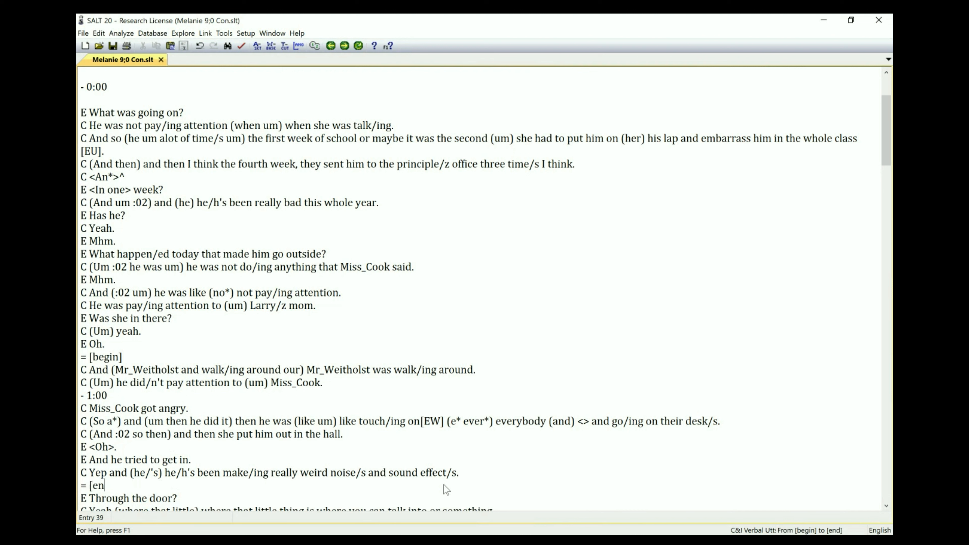
pyautogui.write('d]')
# - Generate and review the Standard Measures Report for the [begin] to [end] cut, and close the report
pyautogui.click(121, 33)
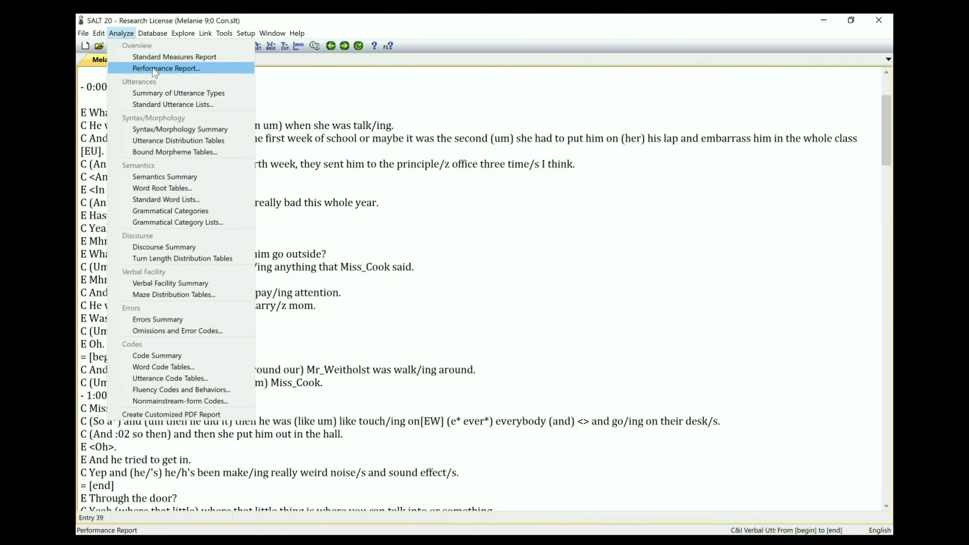
pyautogui.click(153, 57)
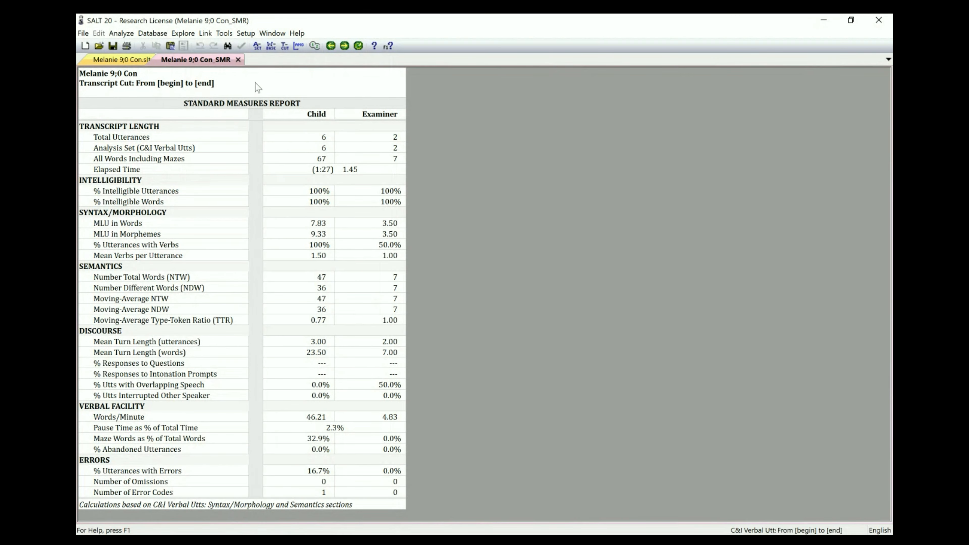
pyautogui.click(238, 60)
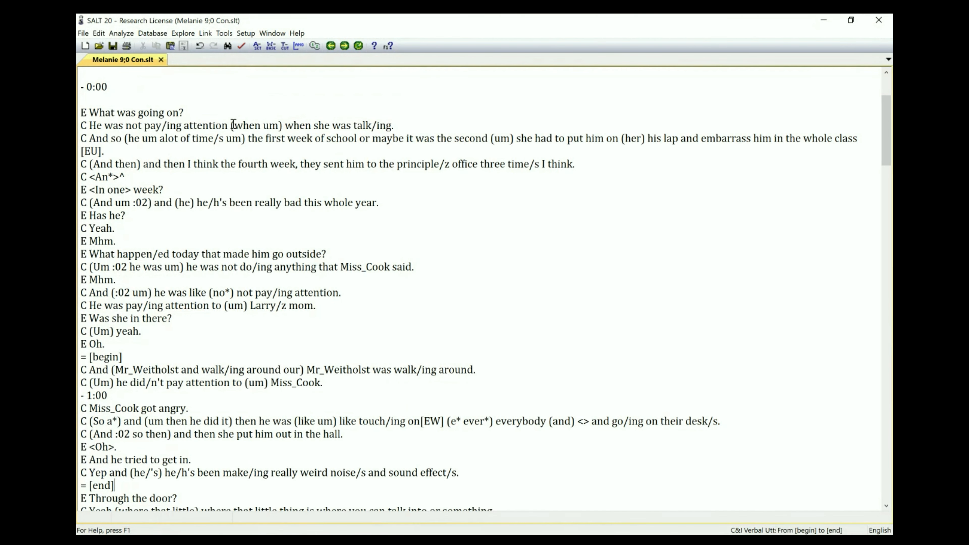
# - Reset the transcript cut and set a content target of 50 utterances from the first speaker's analysis set
pyautogui.click(286, 51)
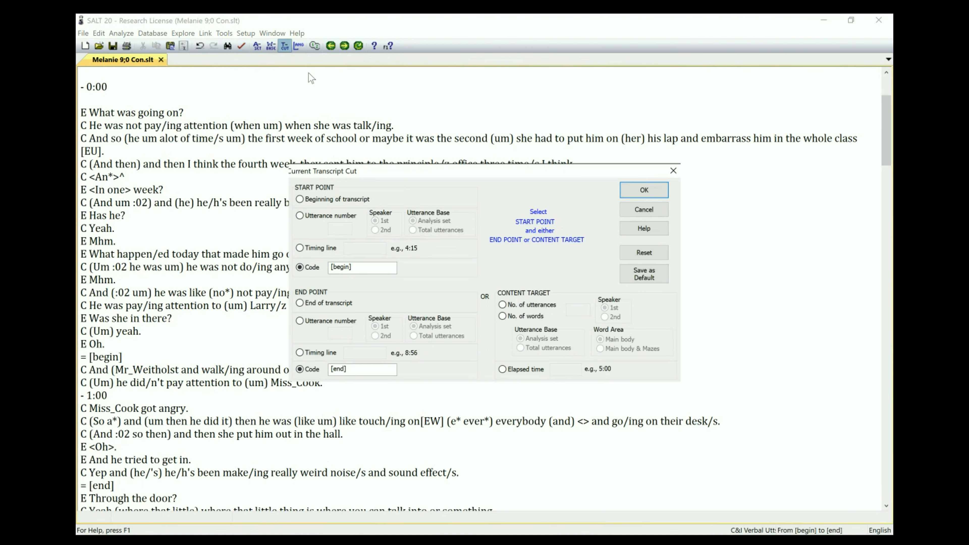
pyautogui.click(643, 254)
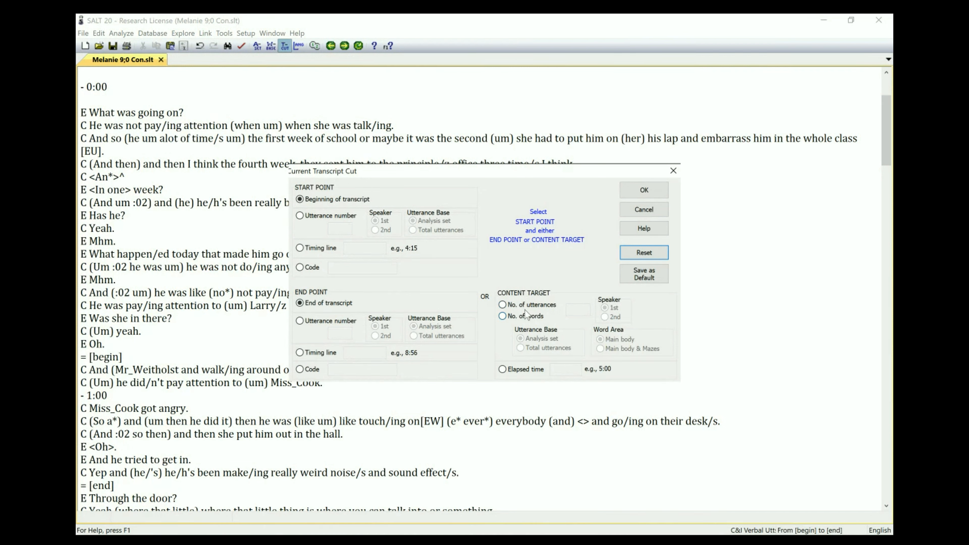
pyautogui.click(502, 305)
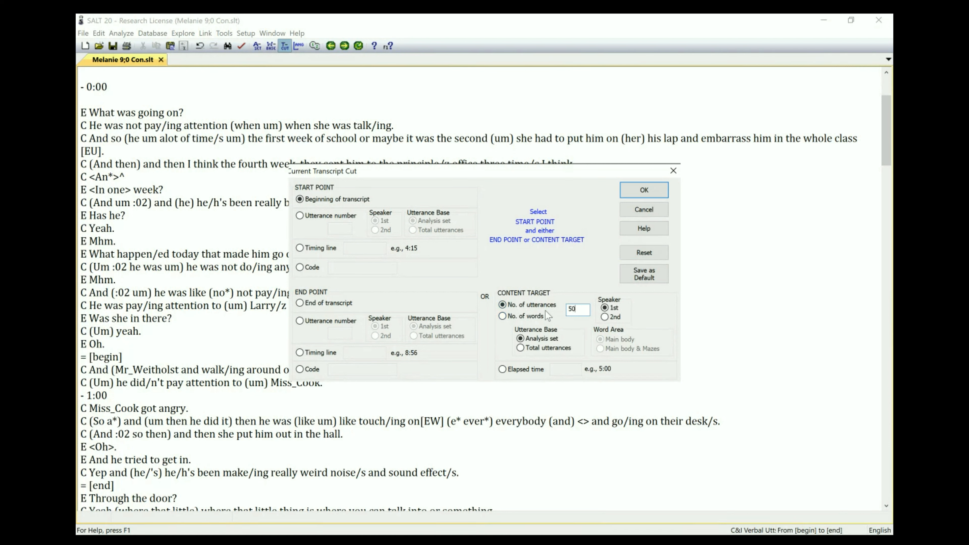
pyautogui.click(653, 188)
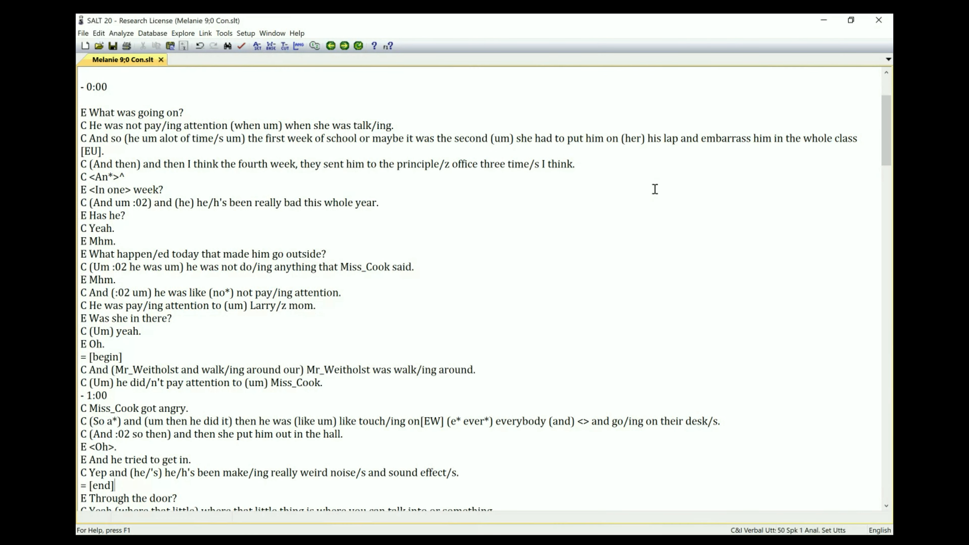
# - Review the Standard Measures Report for the 50-utterance cut, and reopen the transcript cut settings
pyautogui.click(121, 34)
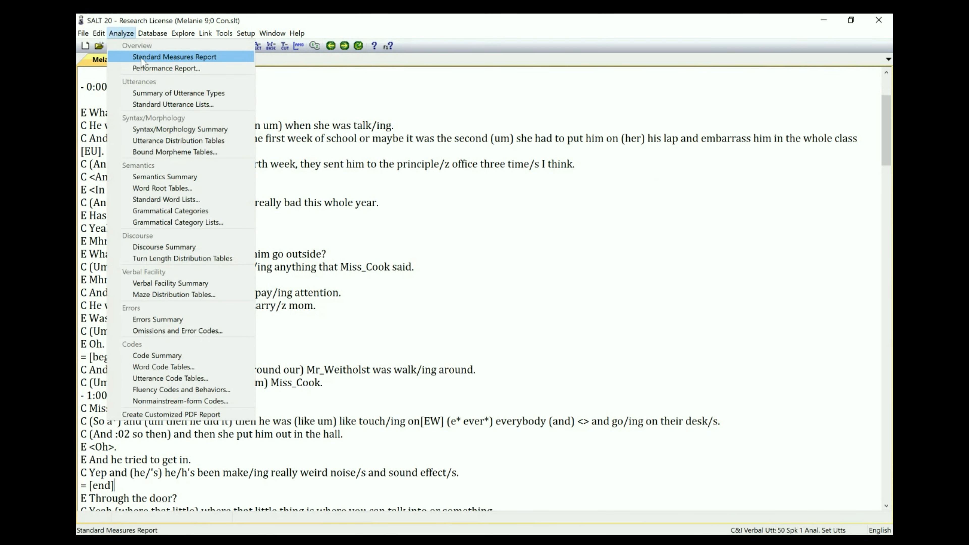
pyautogui.click(141, 58)
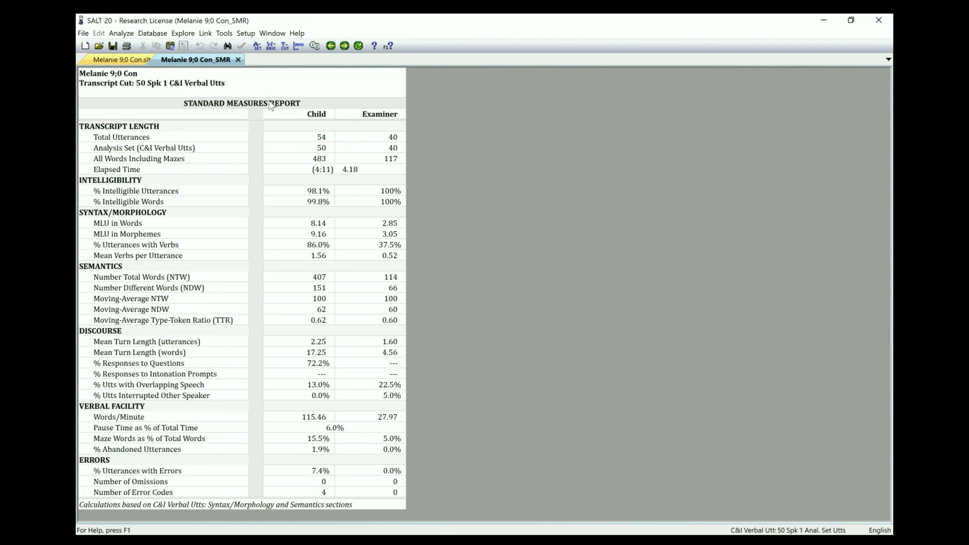
pyautogui.click(237, 59)
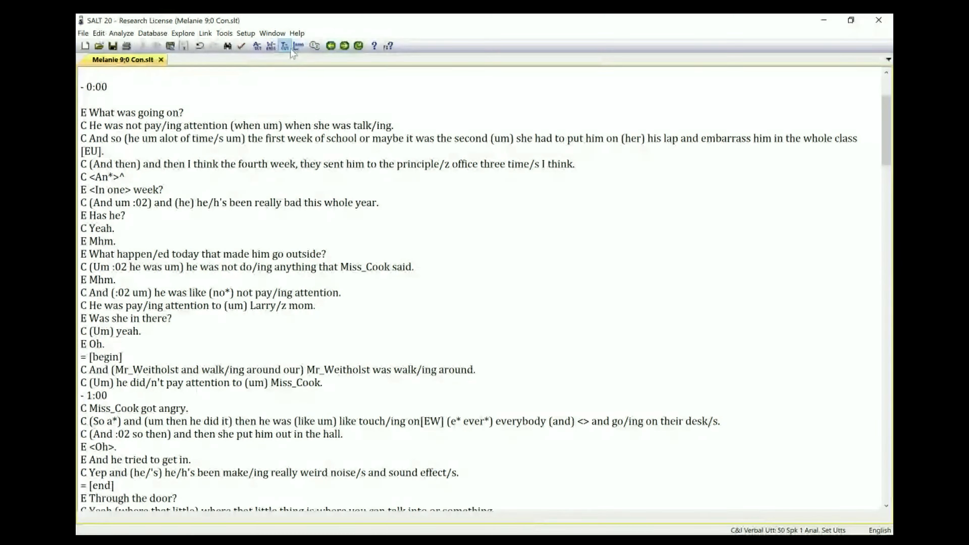
pyautogui.click(285, 46)
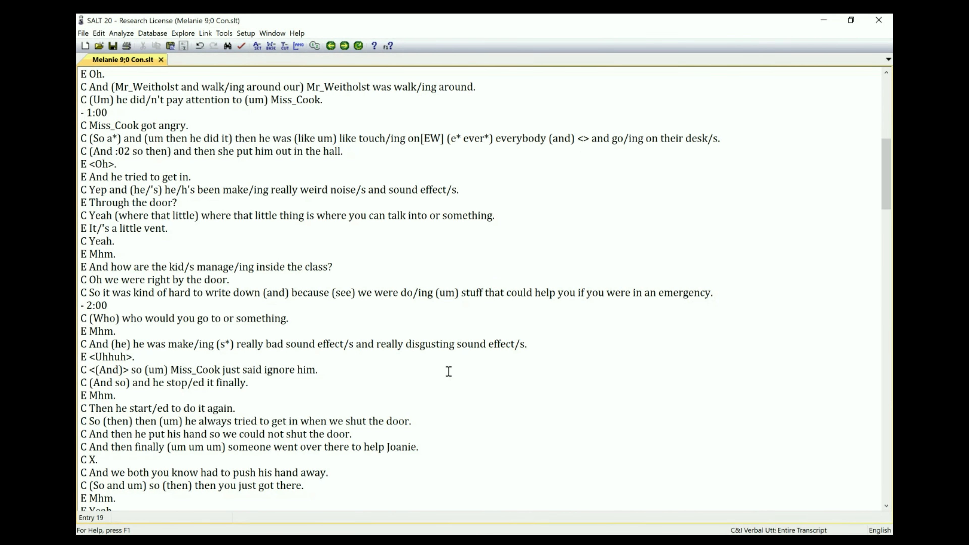
pyautogui.scroll(-1, 449, 370)
pyautogui.click(145, 358)
pyautogui.press('Return')
pyautogui.write('@begin')
pyautogui.scroll(-2, 186, 428)
pyautogui.click(204, 433)
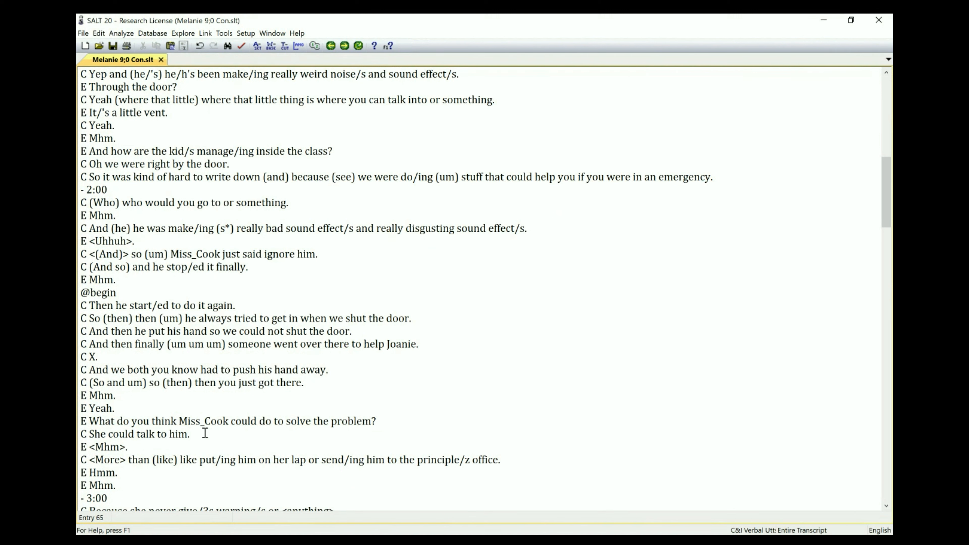
pyautogui.press('Return')
pyautogui.write('@end')
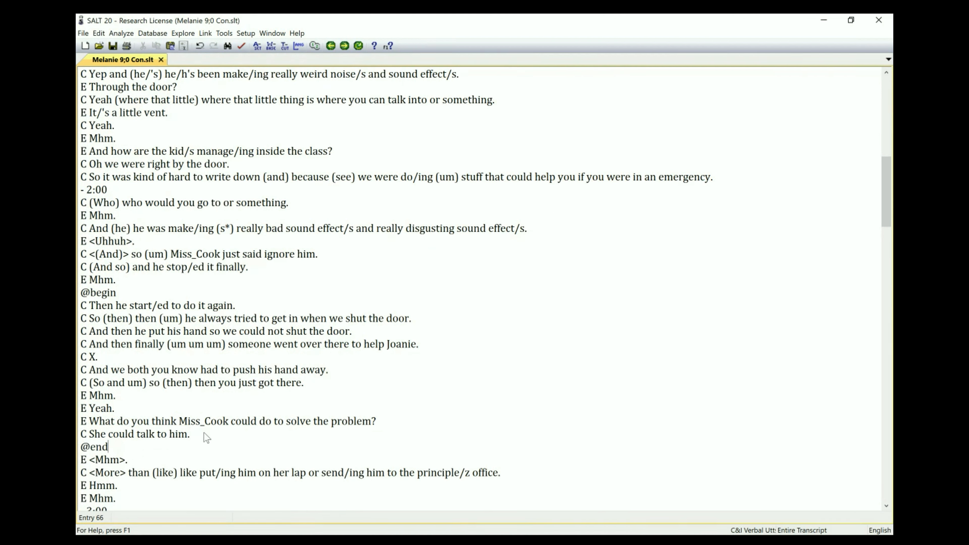
pyautogui.click(121, 36)
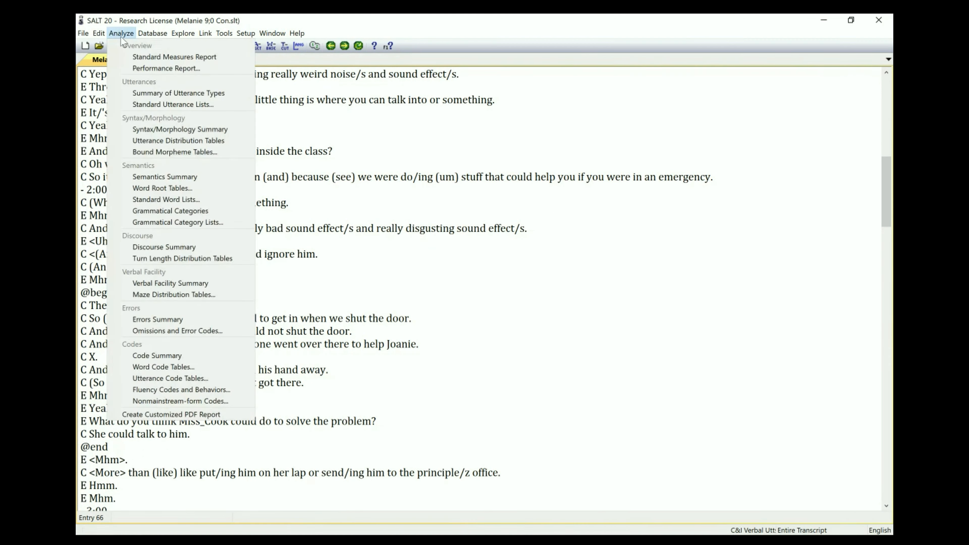
pyautogui.click(140, 61)
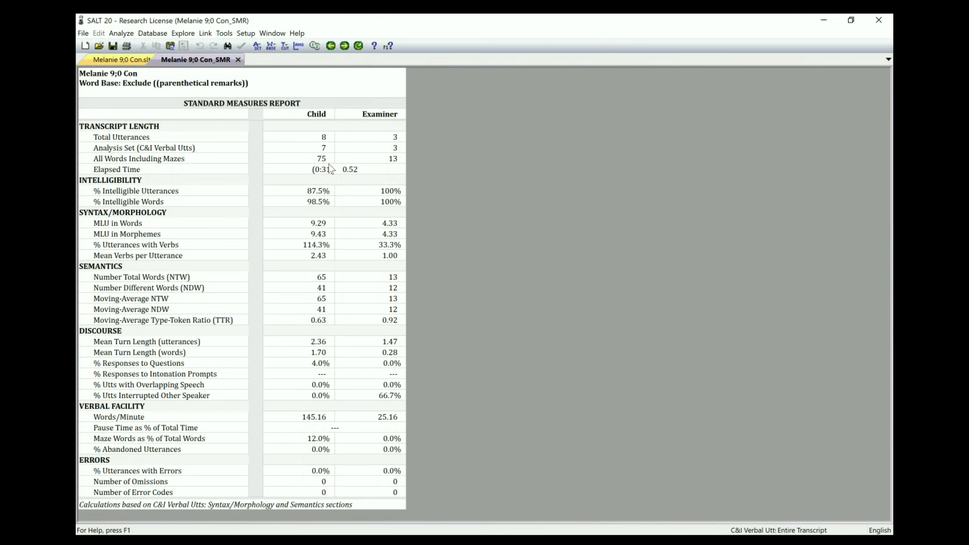
pyautogui.click(237, 59)
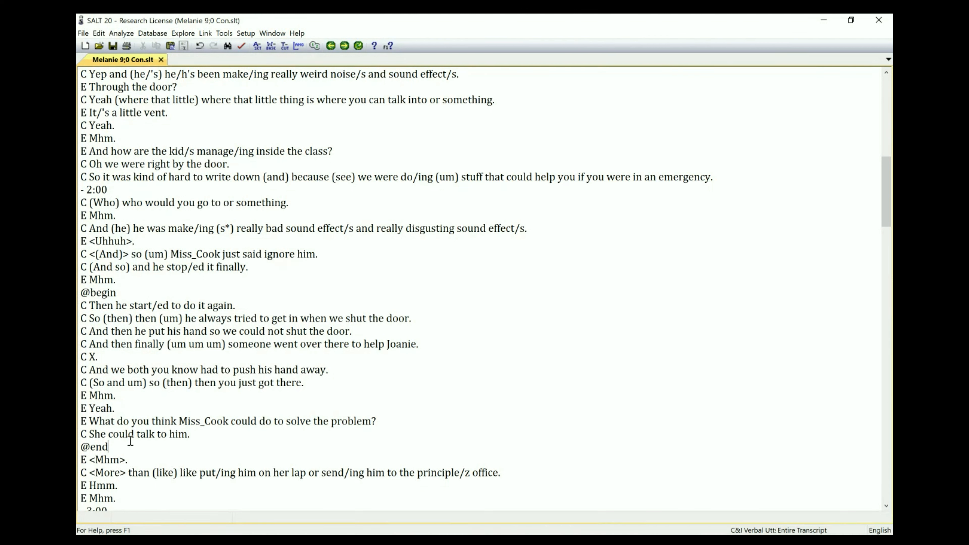
pyautogui.click(121, 442)
pyautogui.click(77, 454)
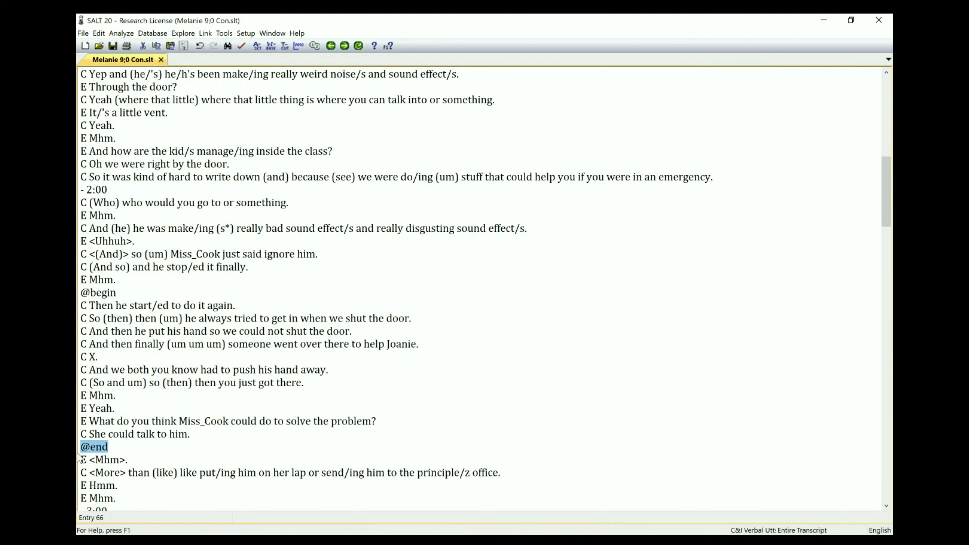
pyautogui.press('BackSpace')
pyautogui.press('BackSpace')
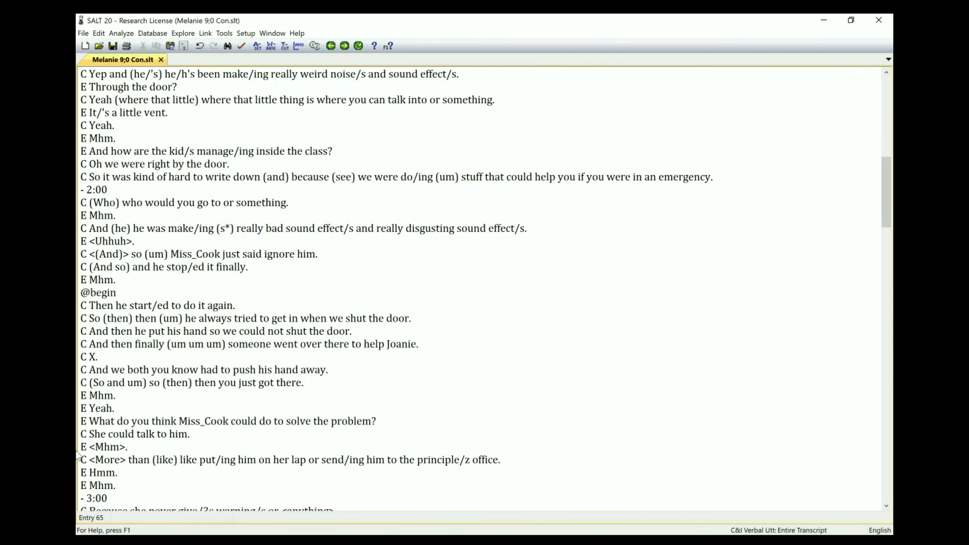
pyautogui.click(131, 291)
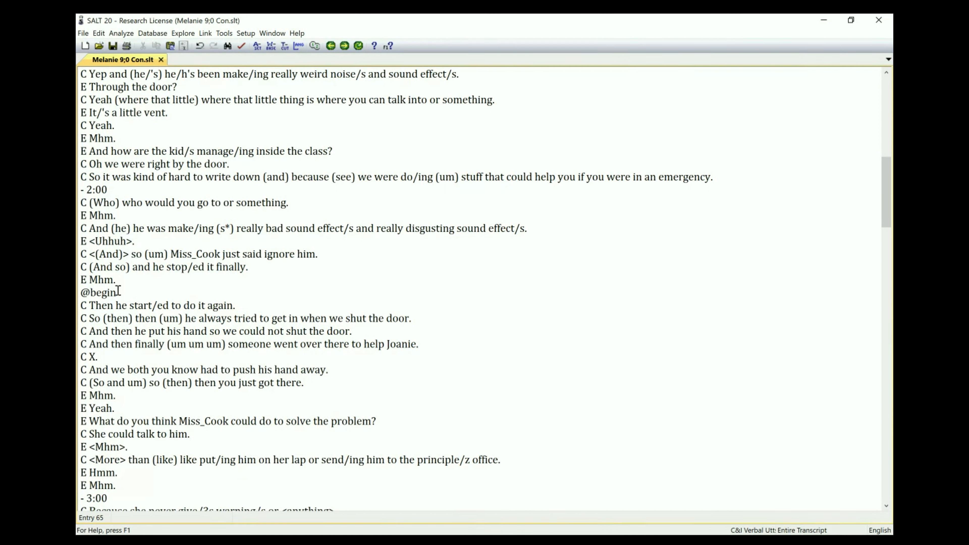